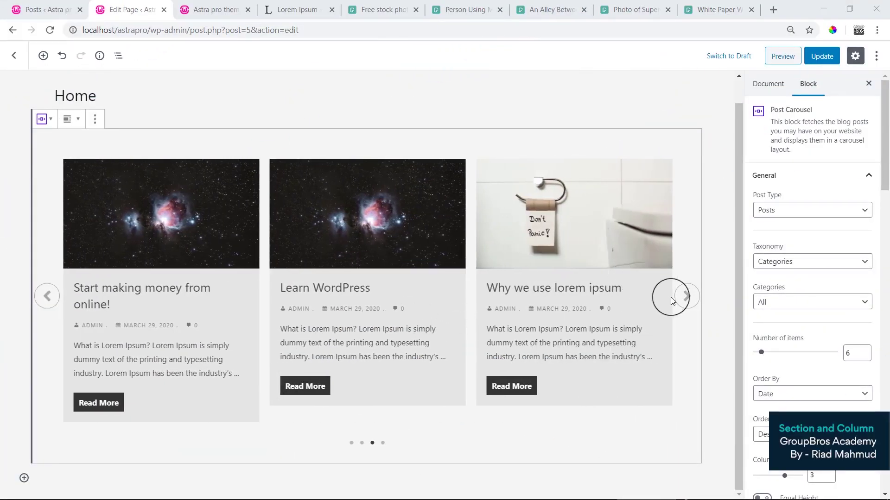
Open the More options menu for the Post Carousel block
left_click(95, 119)
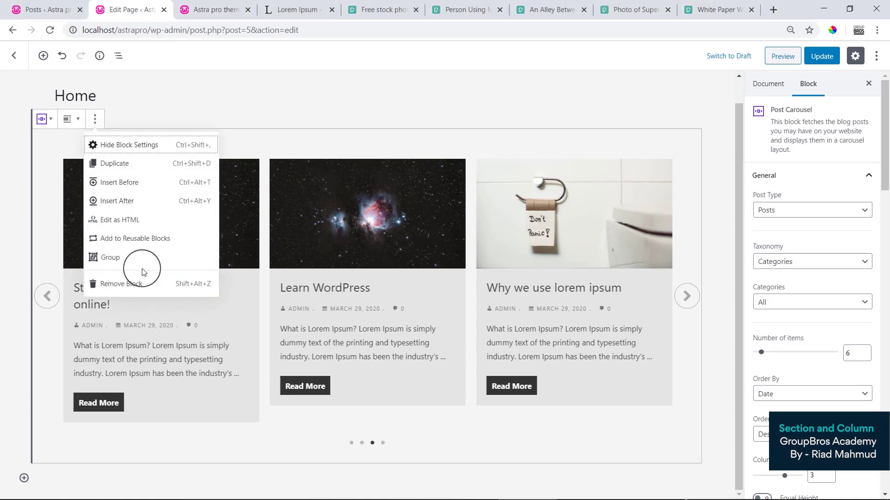
Remove the Post Carousel and insert a Section block from Ultimate Addons Blocks
left_click(144, 285)
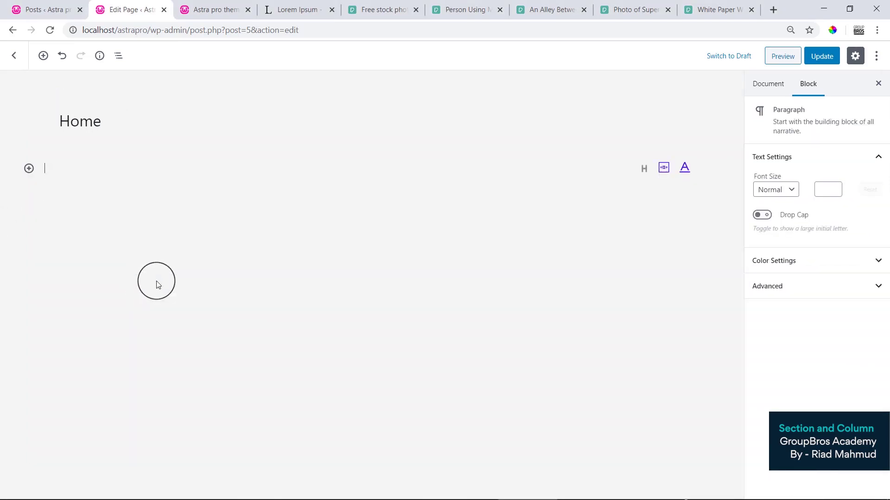
left_click(29, 168)
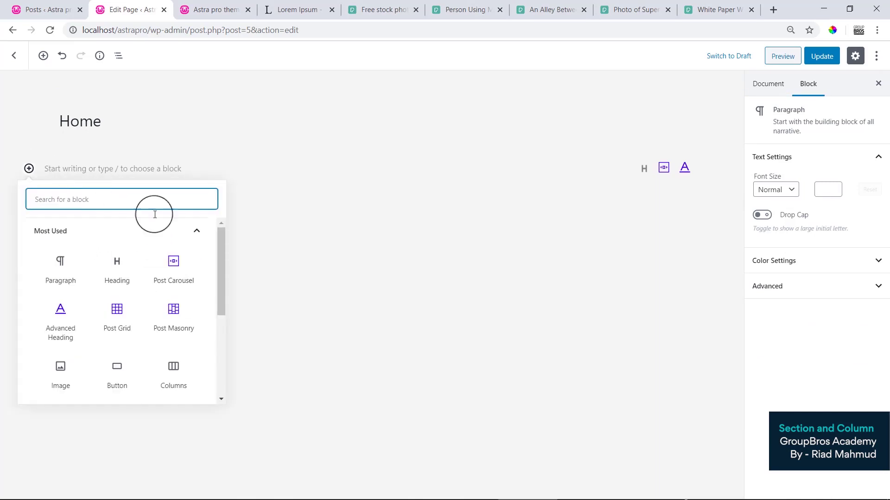
left_click_drag(214, 243, 251, 338)
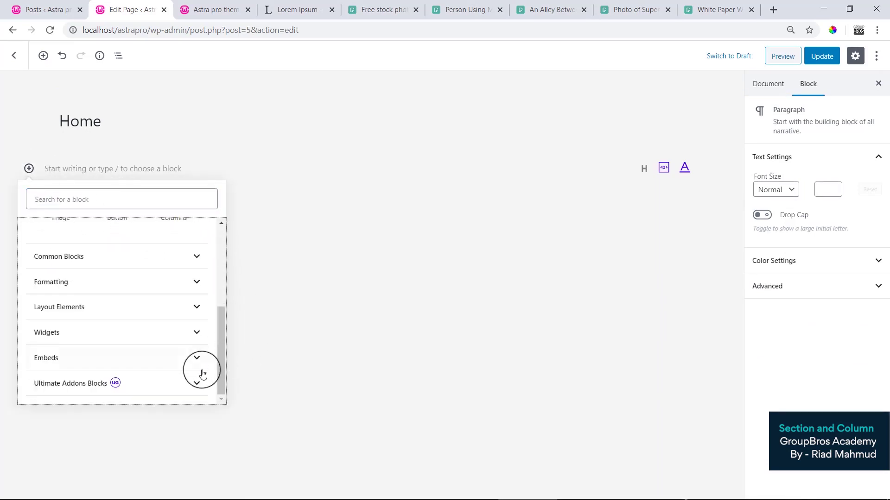
left_click(197, 387)
mouse_move(220, 324)
left_mouse_down()
mouse_move(222, 342)
mouse_move(225, 324)
left_mouse_up()
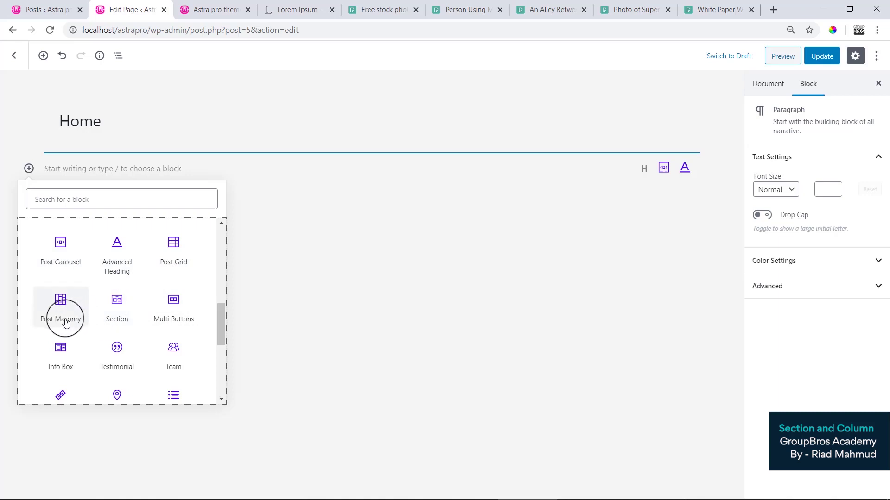
left_click(132, 320)
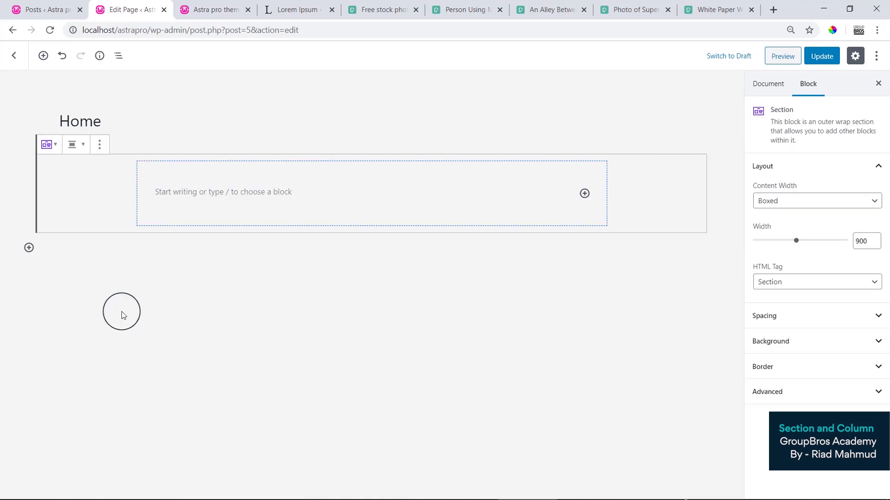
Reselect the whole Section block and remove it from the page
left_click(188, 194)
left_click(86, 193)
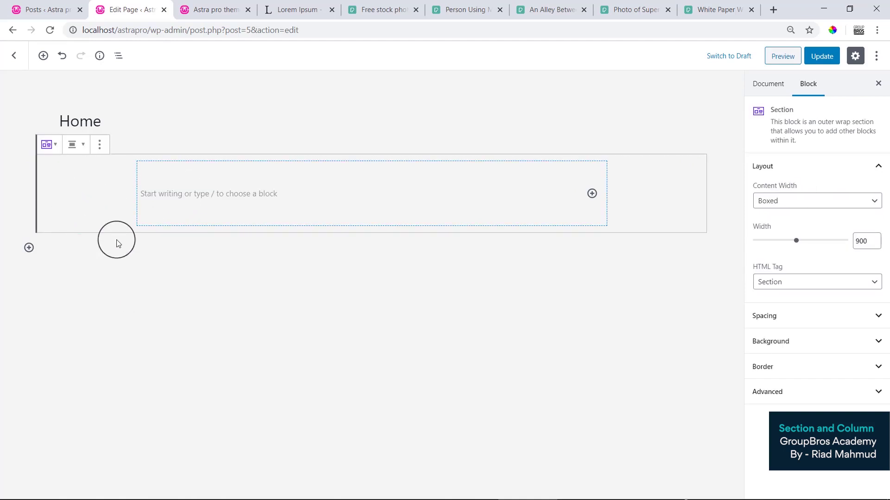
left_click(207, 188)
left_click(90, 194)
left_click(271, 195)
left_click(113, 199)
left_click(229, 188)
left_click(91, 185)
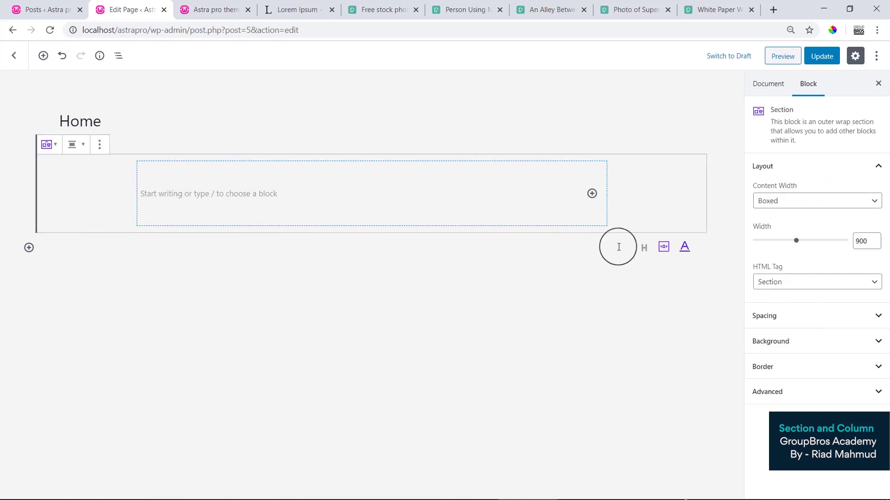
left_click(99, 144)
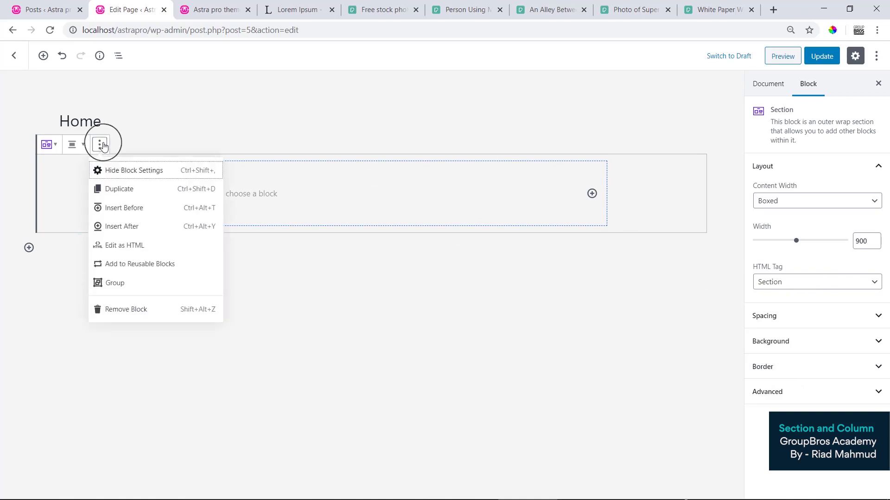
left_click(152, 314)
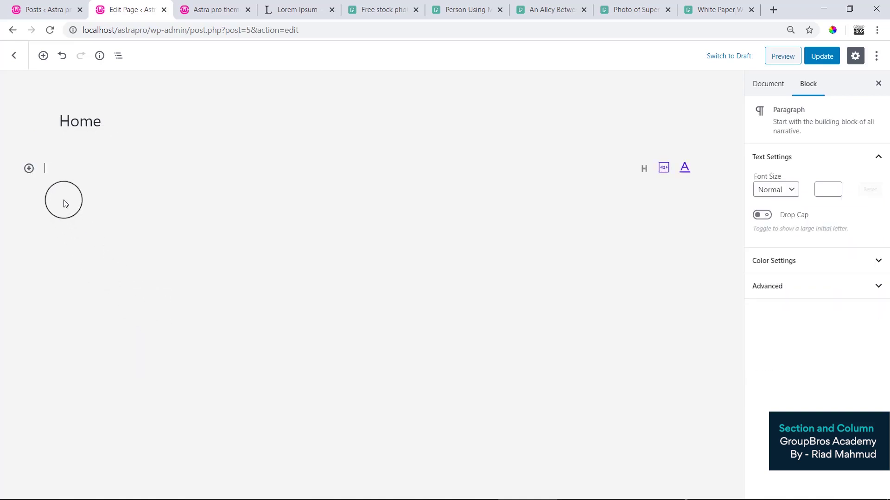
Insert an Advanced Columns block from the Ultimate Addons Blocks category onto the Home page
left_click(29, 169)
left_click_drag(222, 251, 175, 350)
left_click(160, 383)
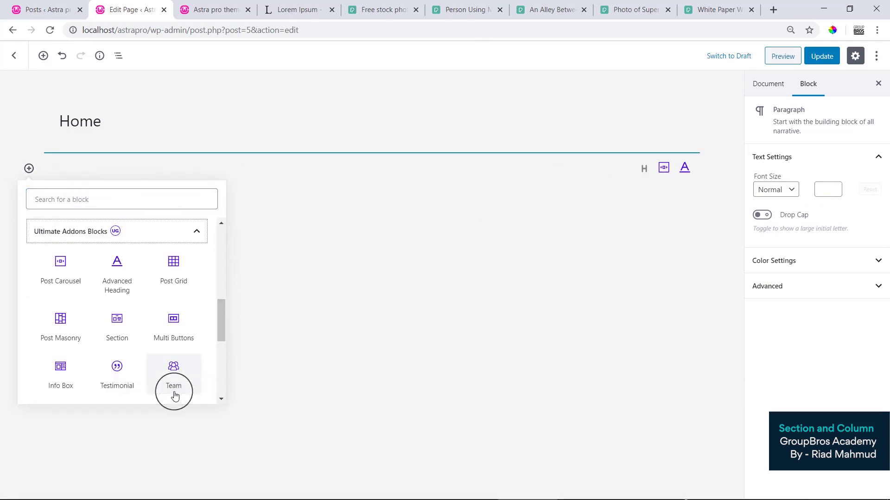
left_click_drag(225, 317, 223, 362)
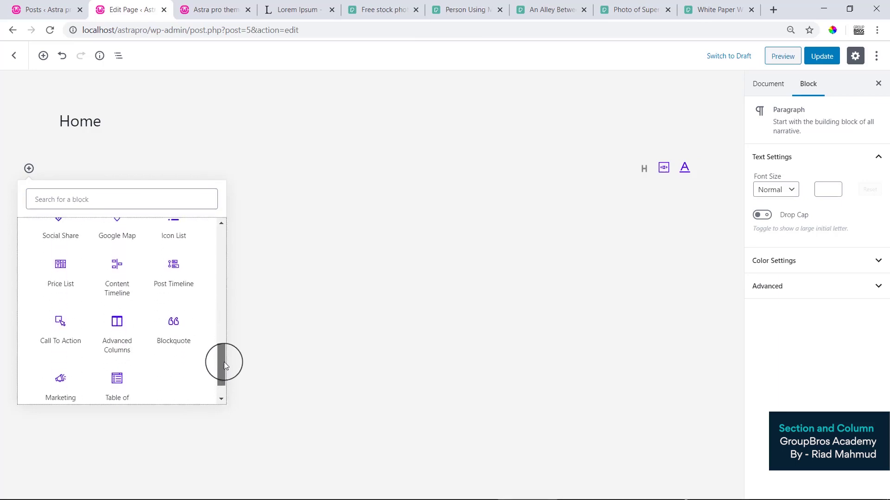
left_click(117, 327)
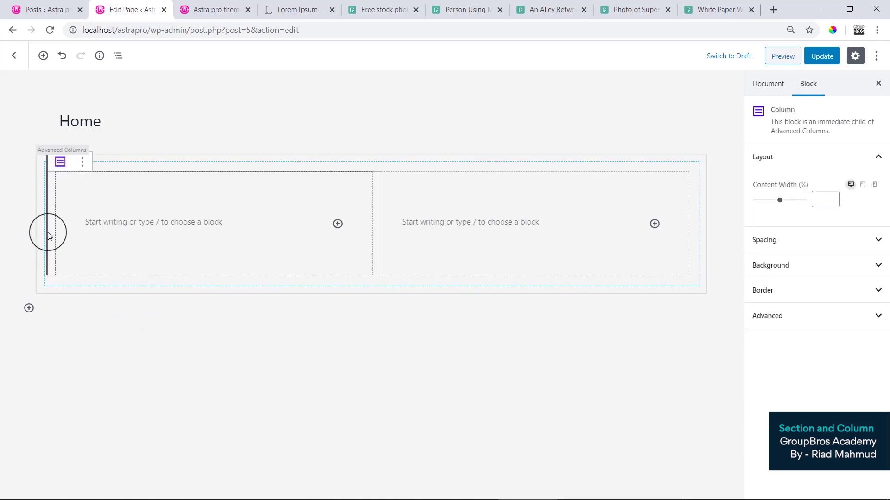
Select the Advanced Columns block and change its column count to 6, then 4, then 3
left_click(202, 161)
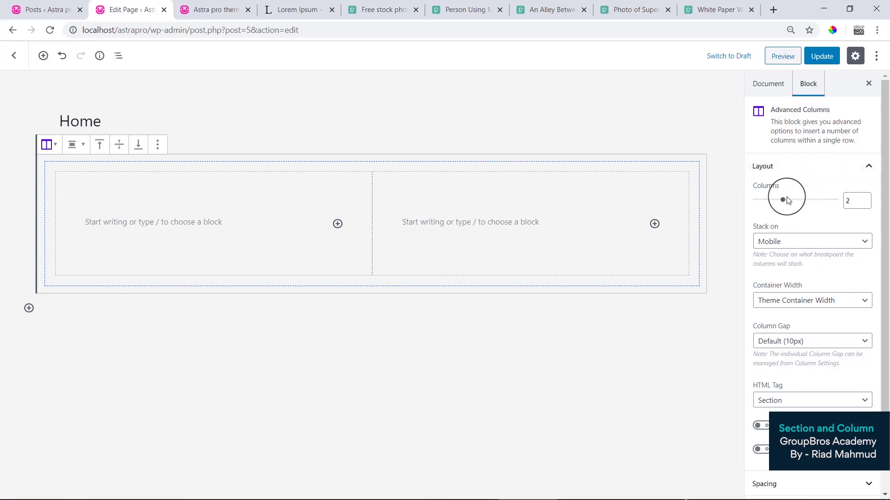
double_click(849, 202)
type("6")
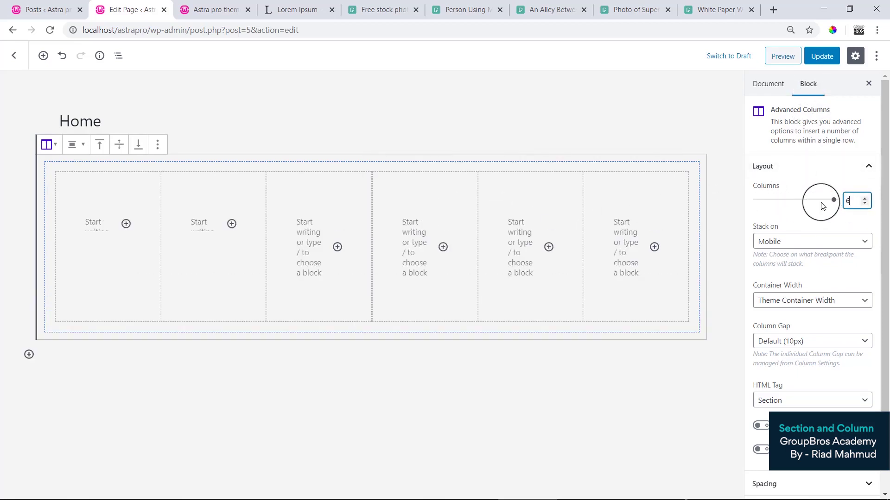
double_click(846, 201)
type("4")
double_click(847, 201)
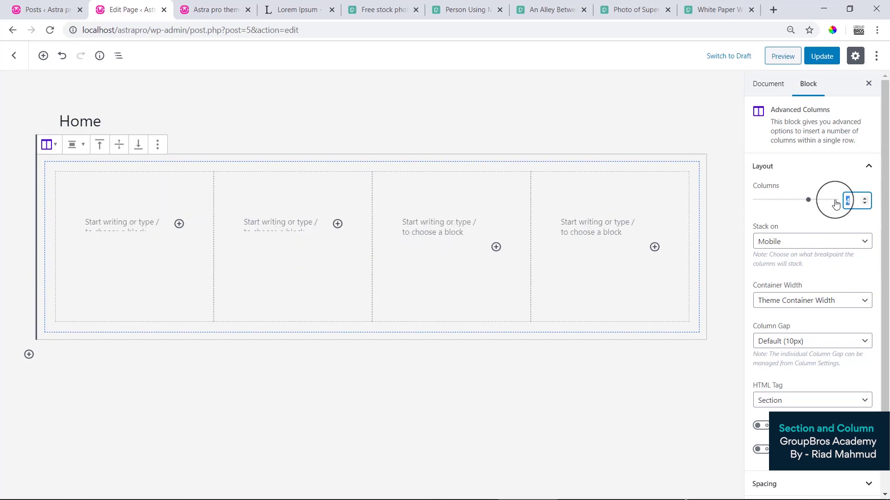
type("3")
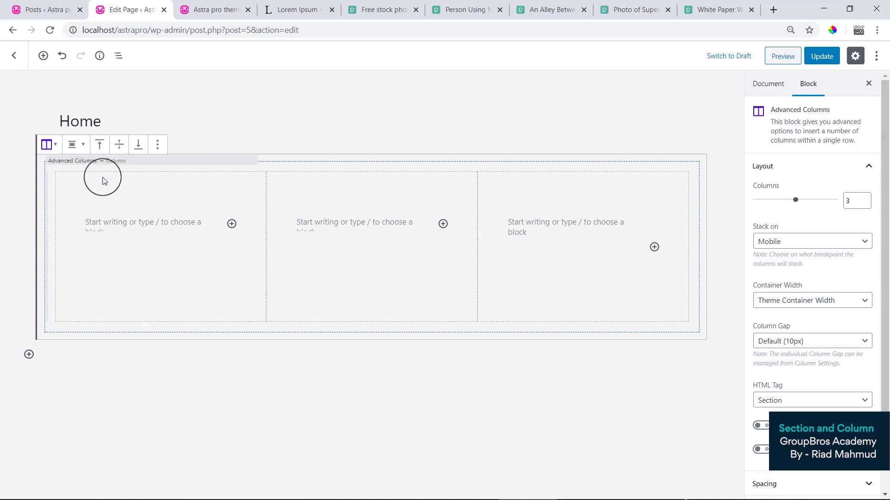
Click into the first and second columns, then reselect the parent Advanced Columns block
left_click(86, 226)
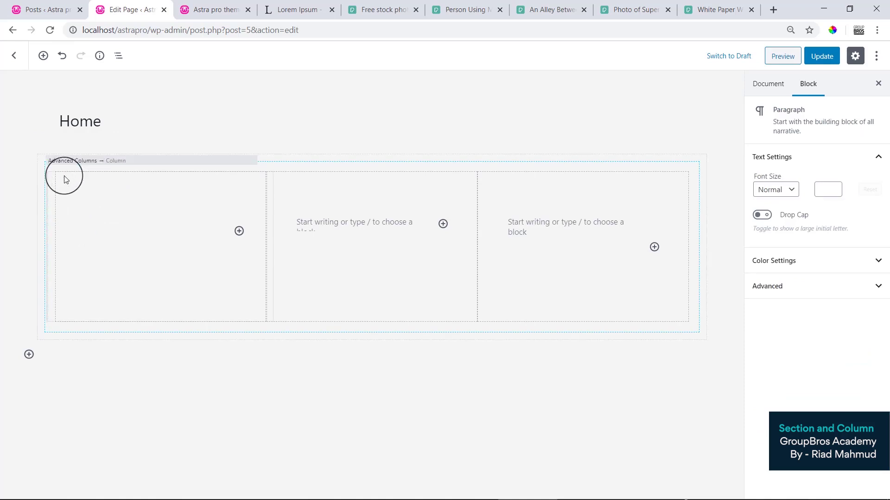
left_click(308, 228)
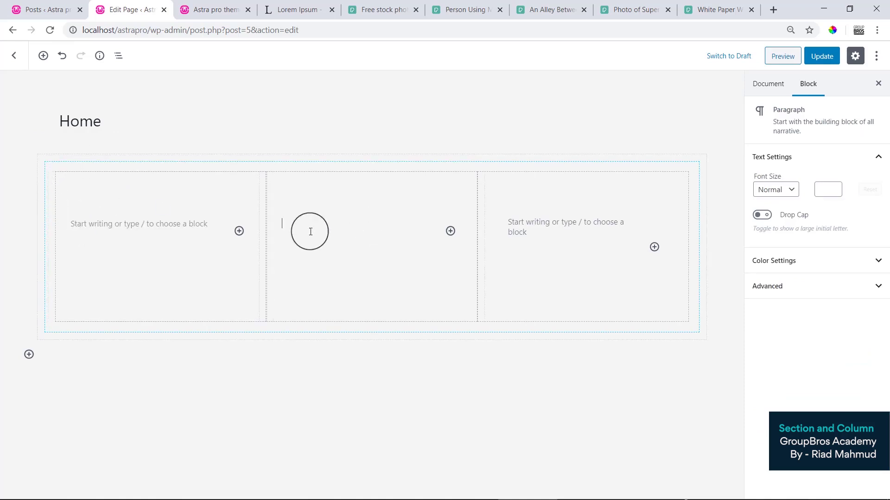
left_click(56, 152)
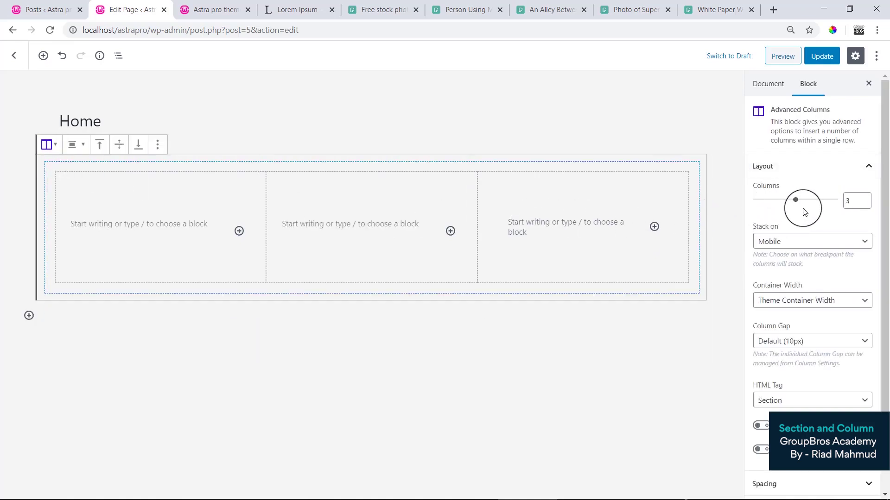
Change the column count to 2 and keep Stack on set to Mobile
double_click(853, 202)
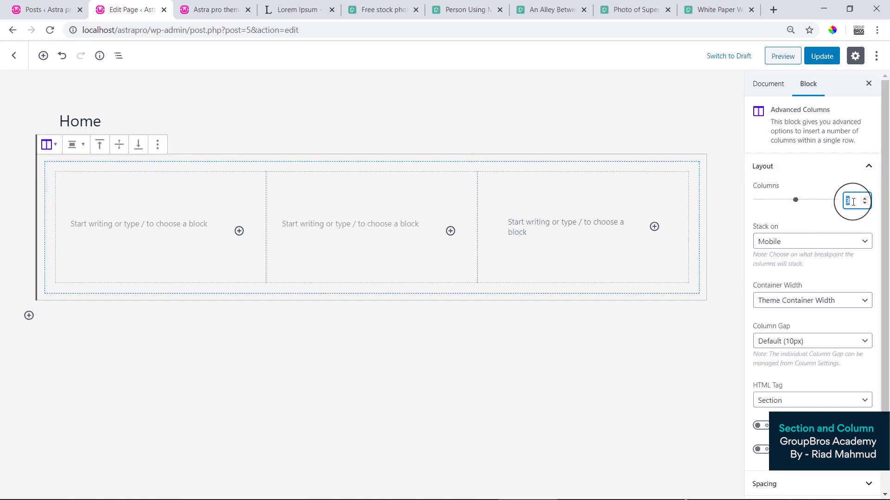
type("1")
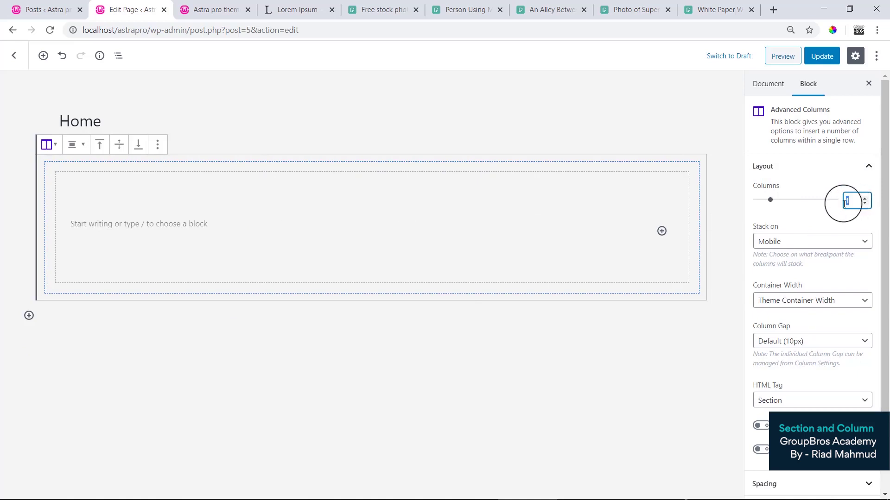
type("2")
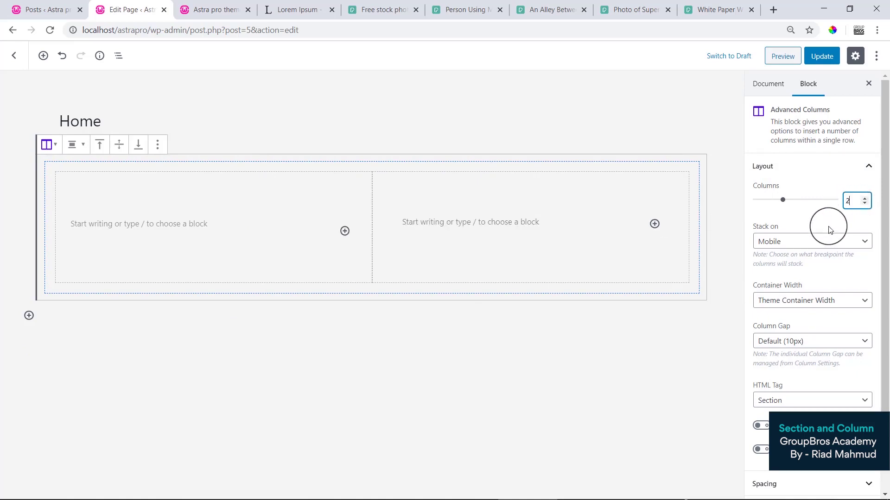
left_click(788, 244)
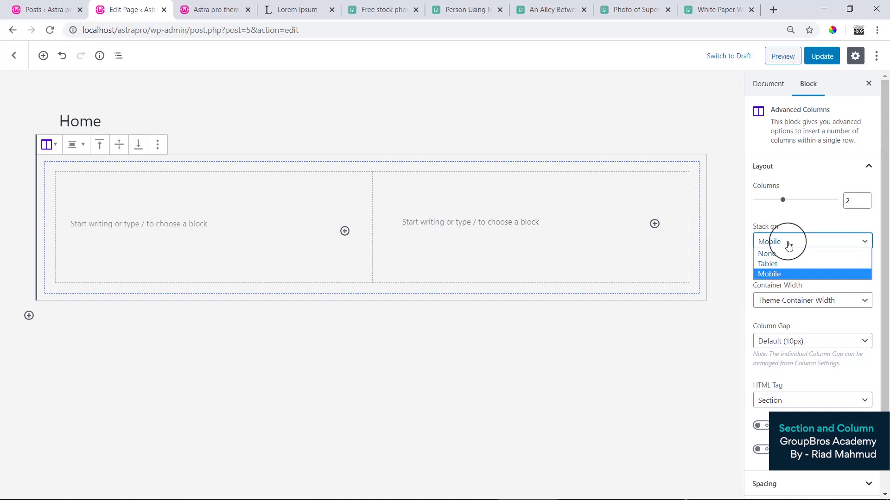
left_click(789, 245)
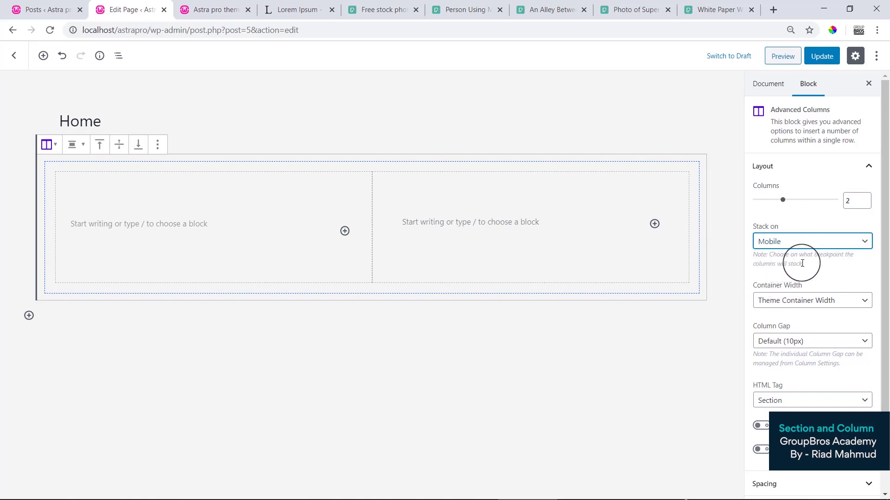
left_click(776, 306)
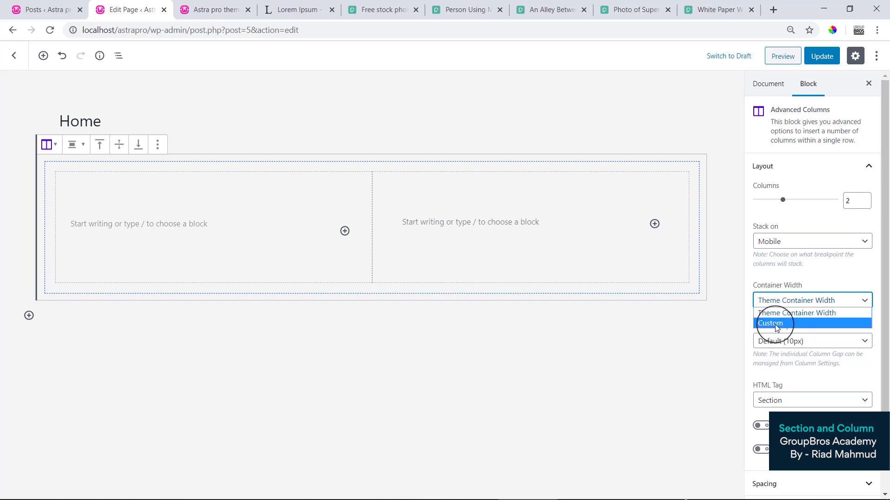
left_click(786, 307)
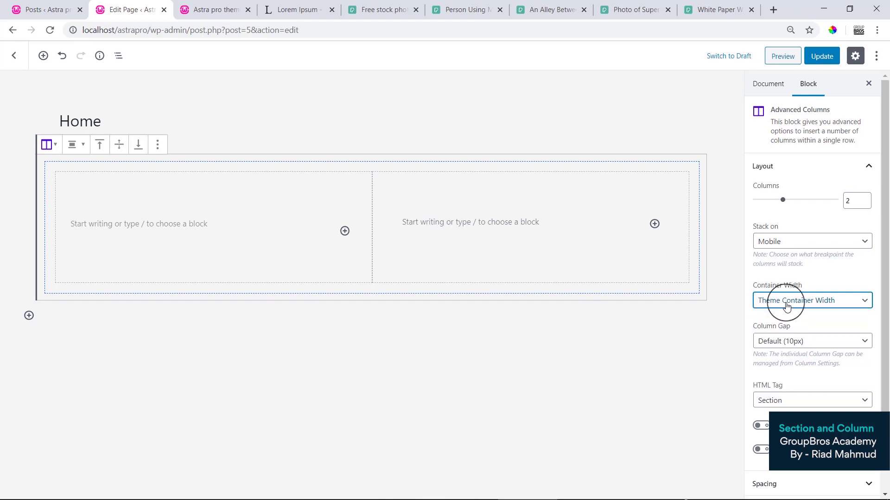
left_click(792, 343)
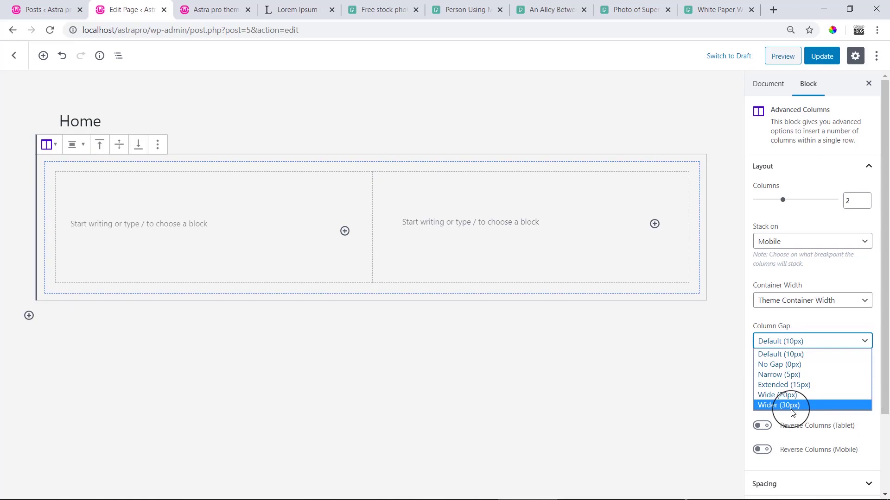
left_click(632, 354)
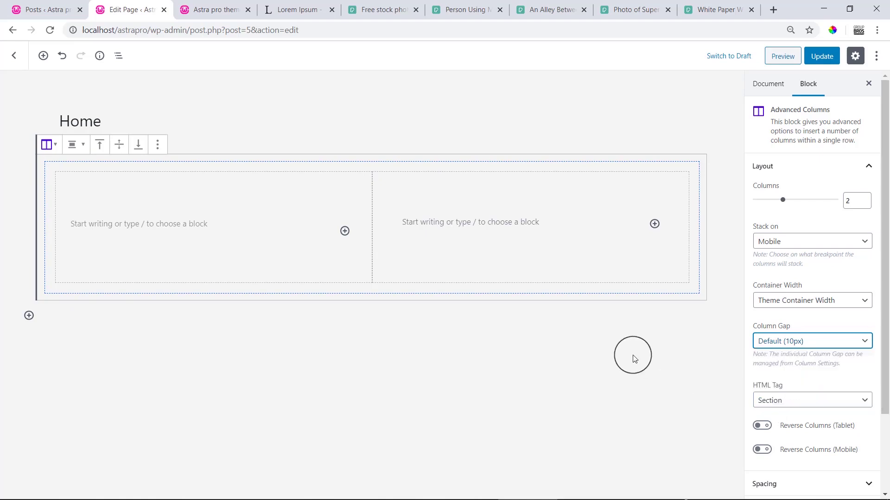
left_click(635, 361)
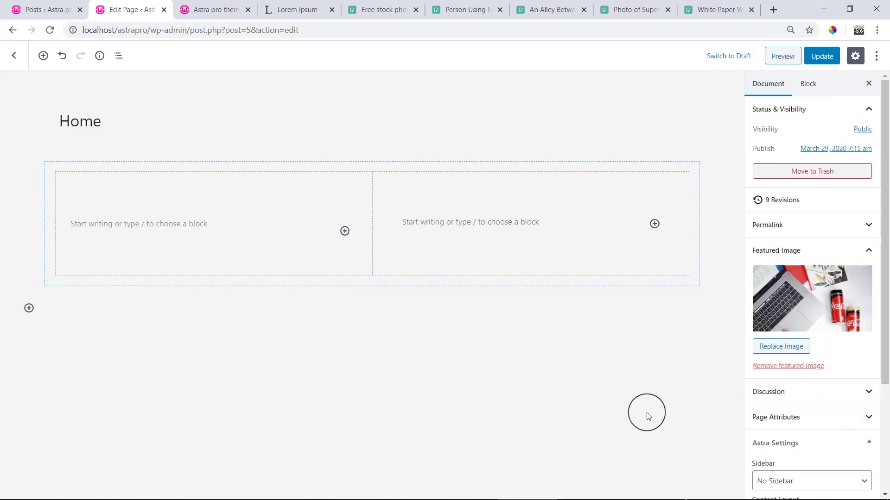
left_click(810, 82)
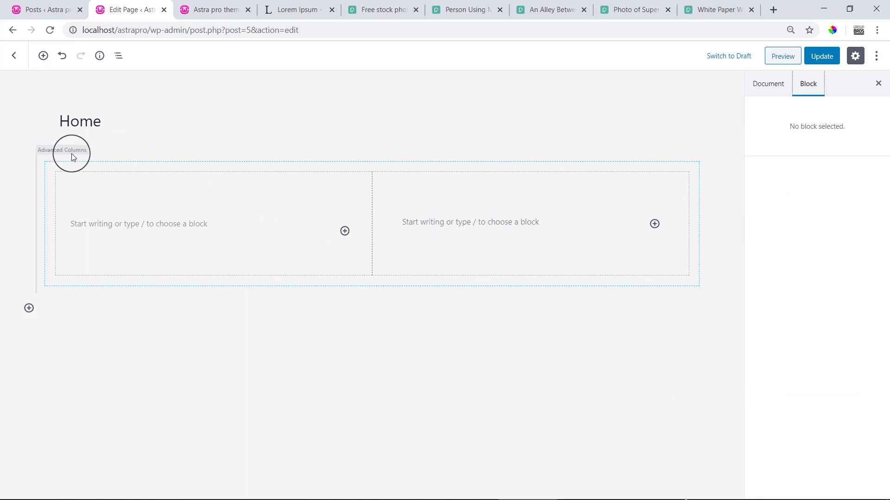
left_click(70, 151)
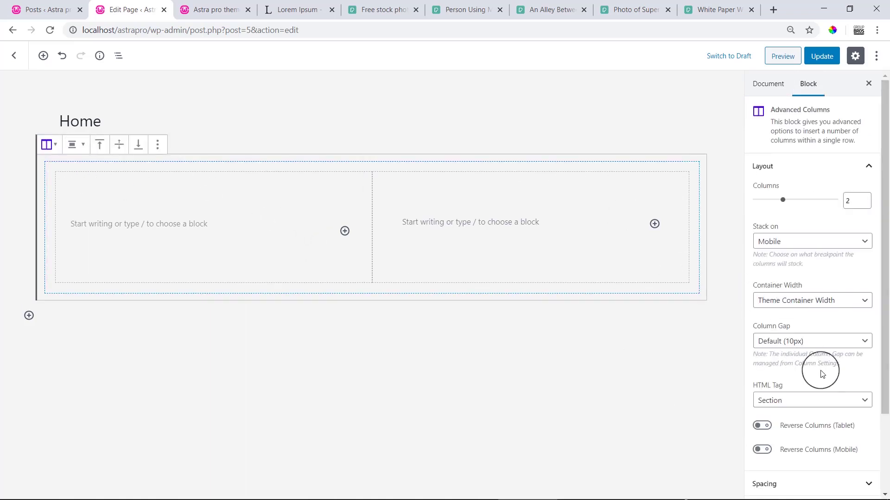
left_click_drag(885, 278, 859, 343)
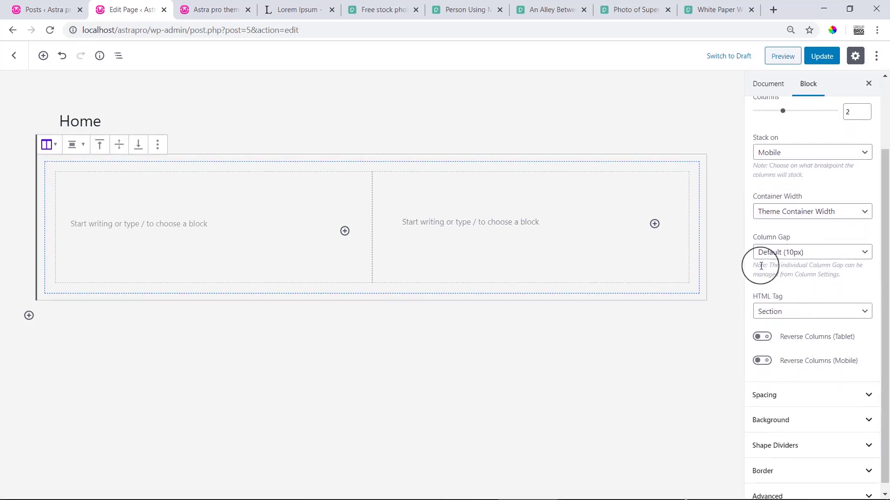
left_click_drag(757, 296, 787, 298)
left_click(814, 299)
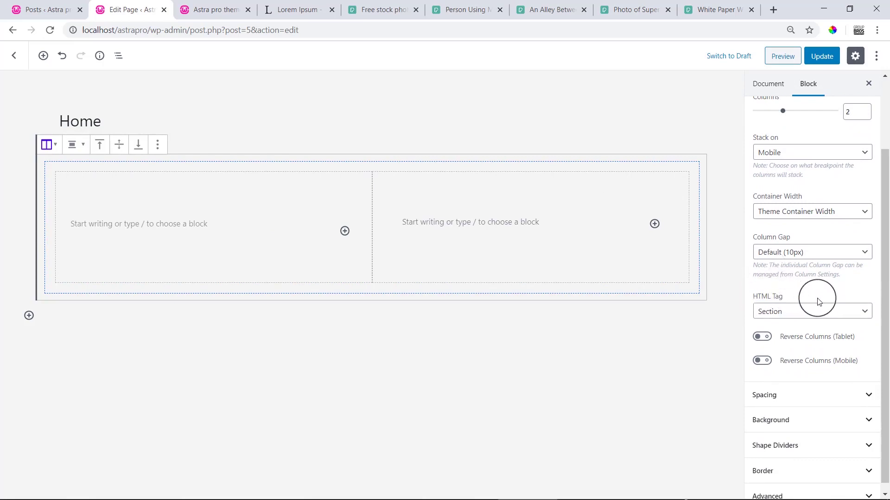
left_click(797, 311)
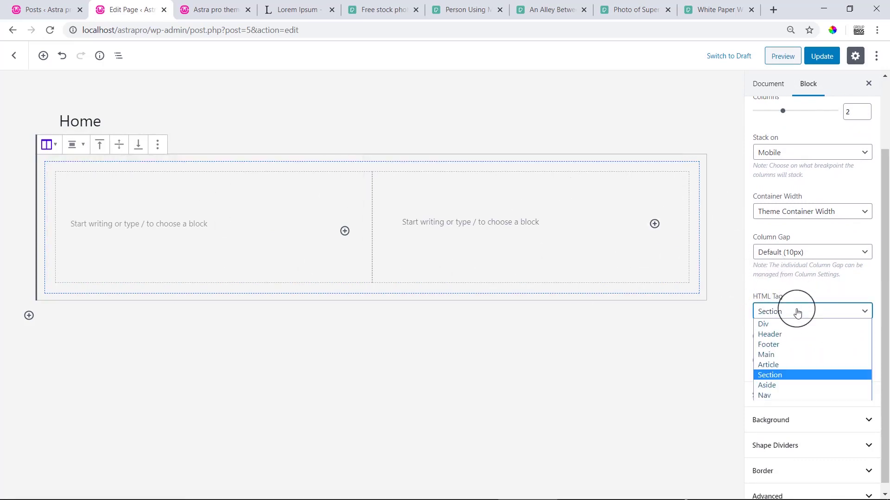
left_click(778, 374)
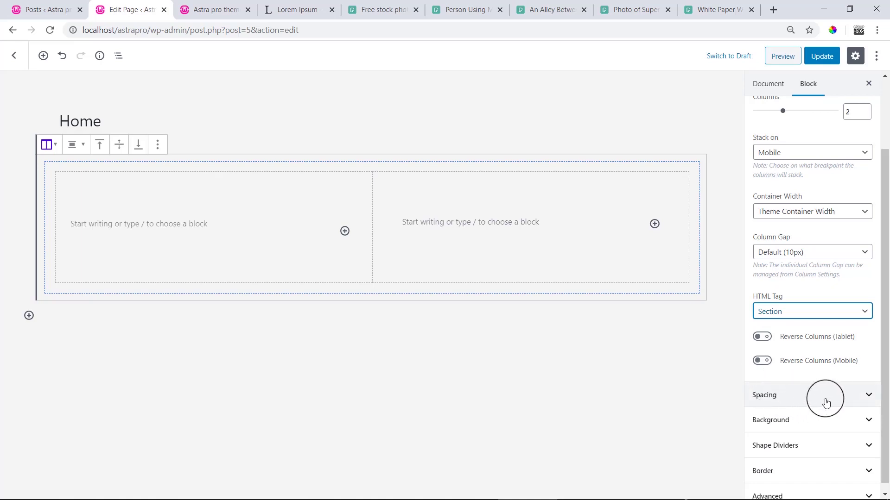
Expand Spacing and set the top padding back to 20 after trying larger values
left_click(870, 395)
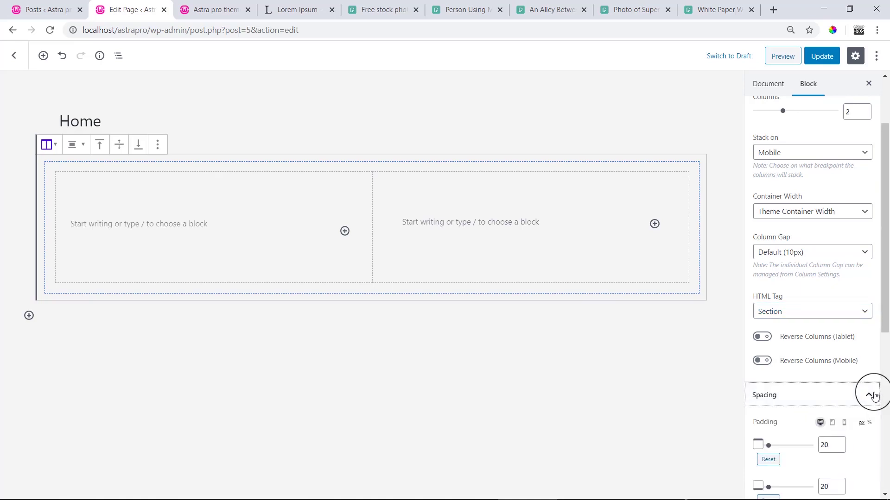
scroll(880, 325, "down", 5)
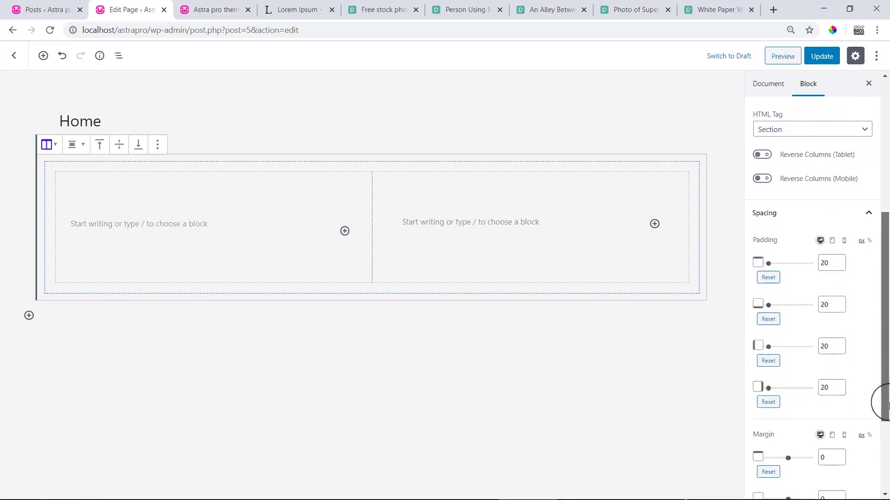
mouse_move(771, 213)
left_mouse_down()
mouse_move(790, 212)
mouse_move(768, 212)
left_mouse_up()
left_click(825, 210)
left_click_drag(832, 213, 819, 211)
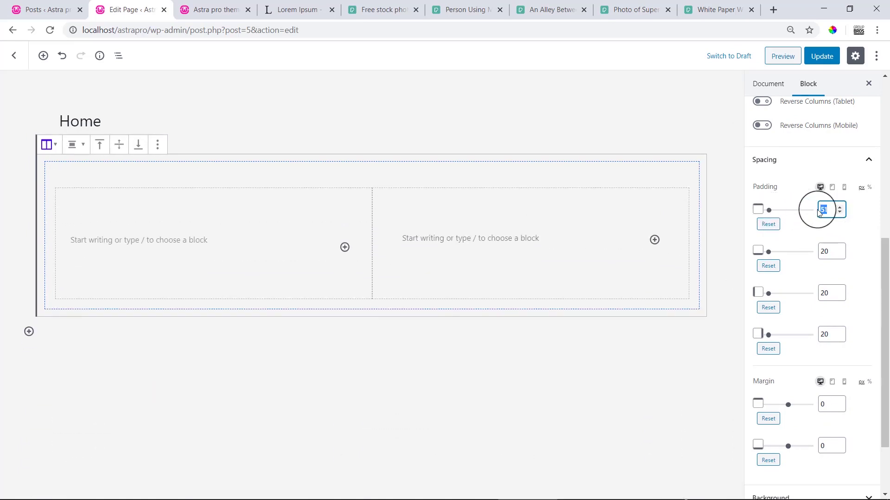
type("20")
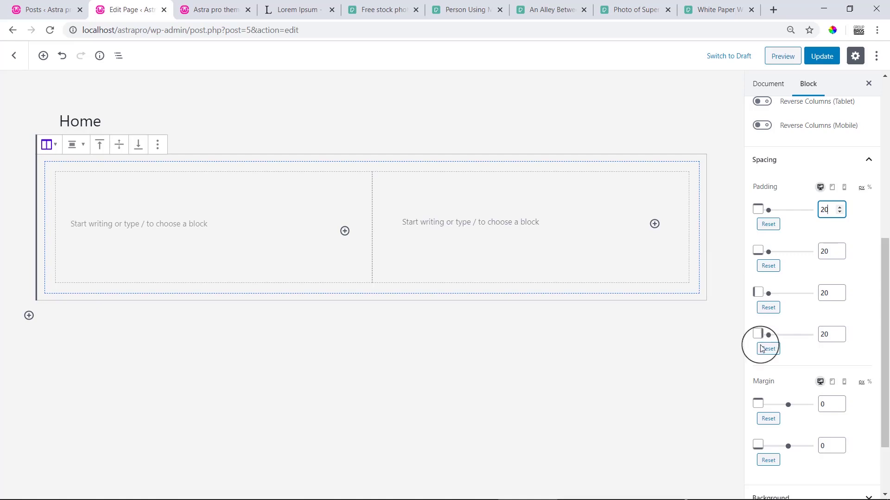
Expand the Background settings and collapse the Layout panel
left_click_drag(880, 338, 880, 388)
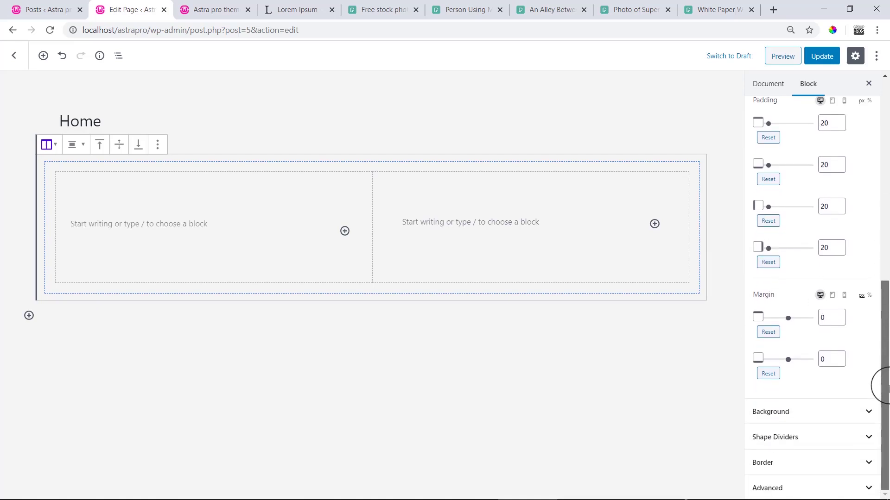
left_click(849, 414)
left_click_drag(881, 348, 888, 398)
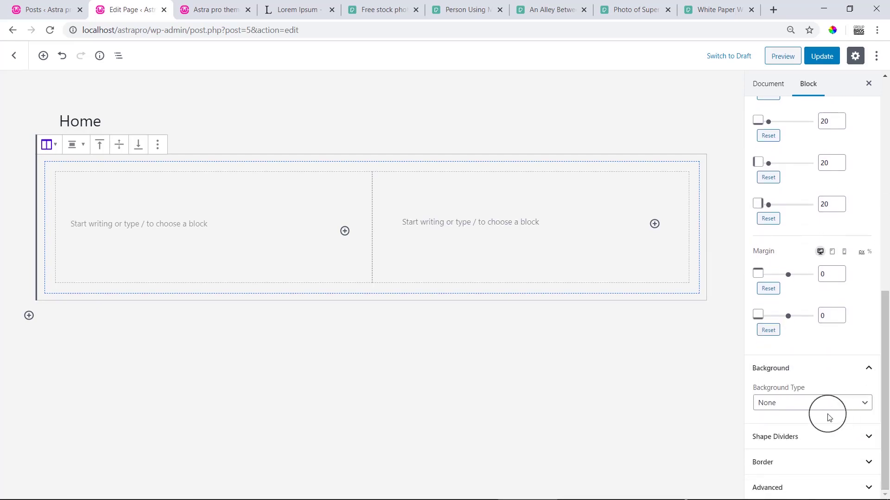
scroll(872, 171, "up", 9)
left_click(869, 171)
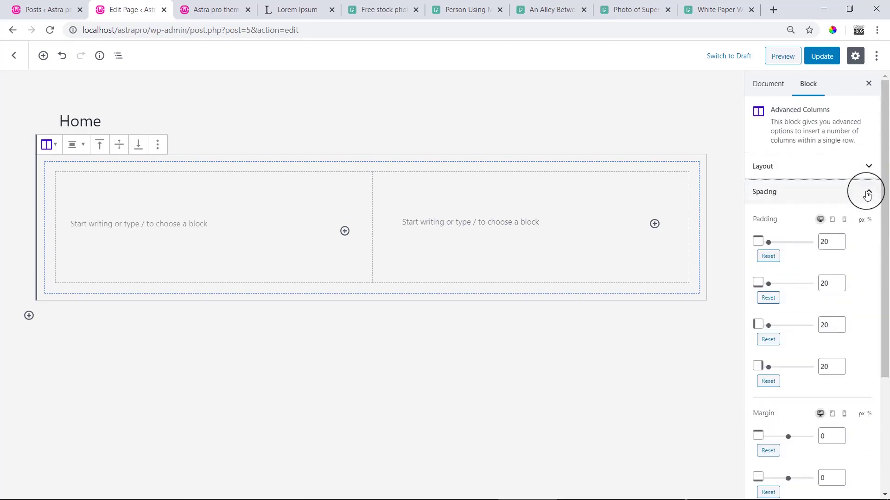
Collapse Spacing and try the Color, Image and Video background types
left_click(868, 192)
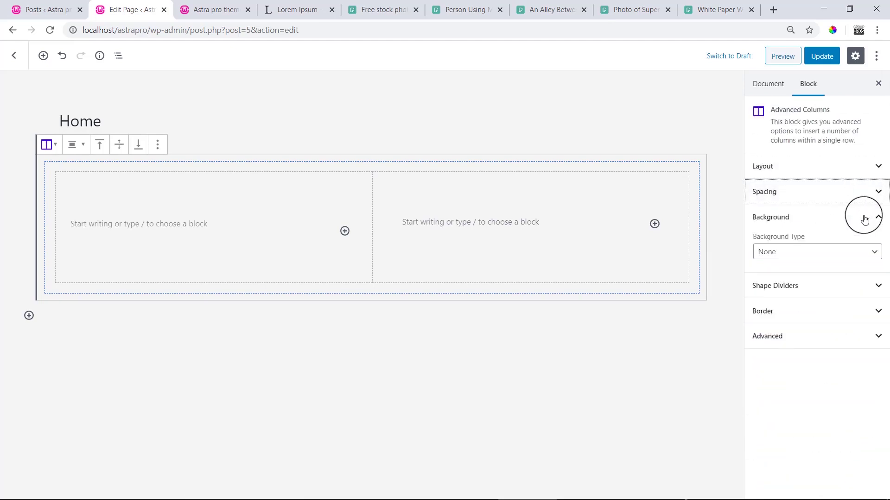
left_click(814, 258)
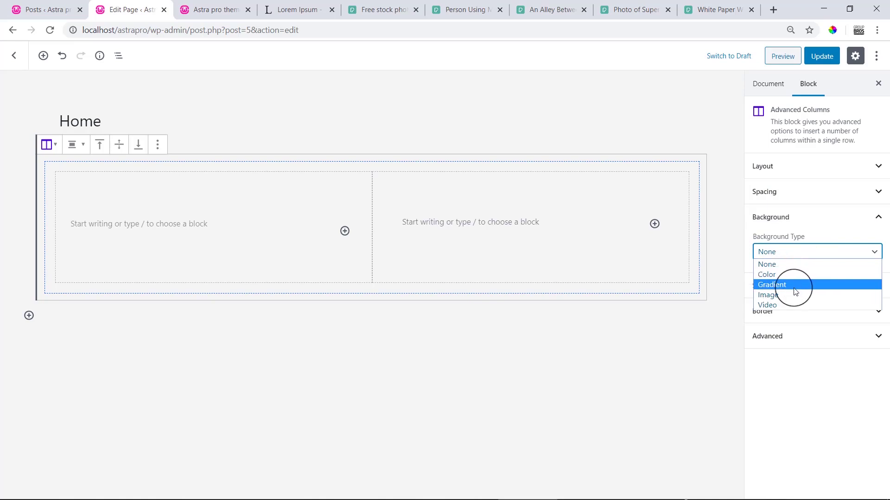
left_click(773, 277)
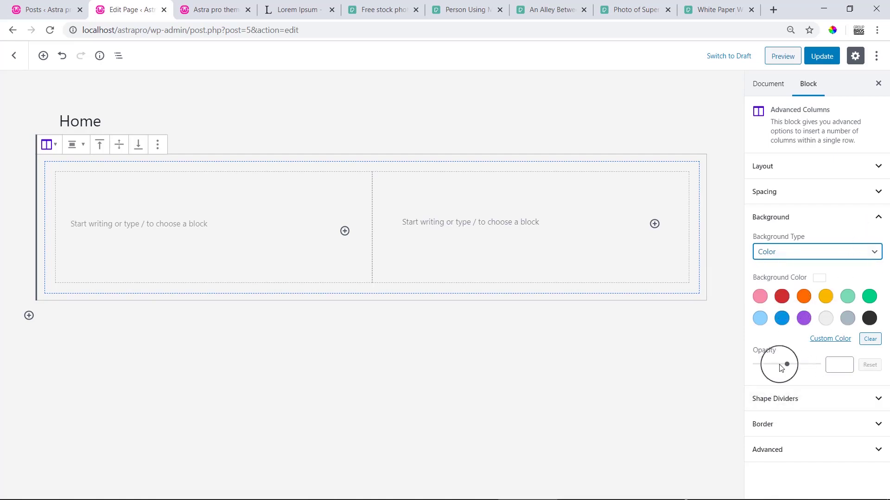
left_click(793, 254)
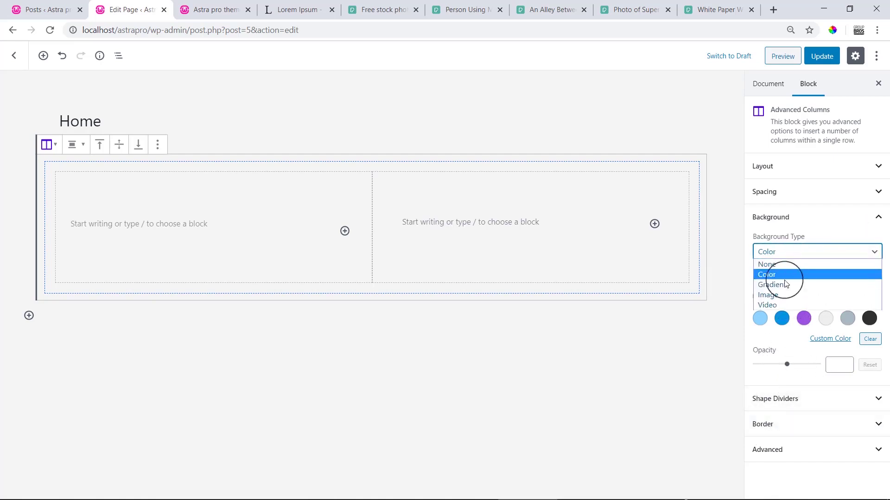
left_click(778, 292)
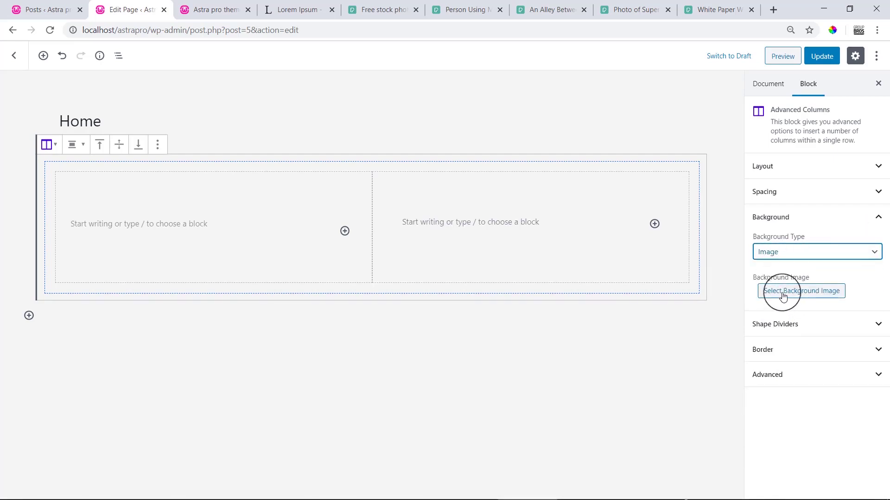
left_click(788, 256)
left_click(775, 305)
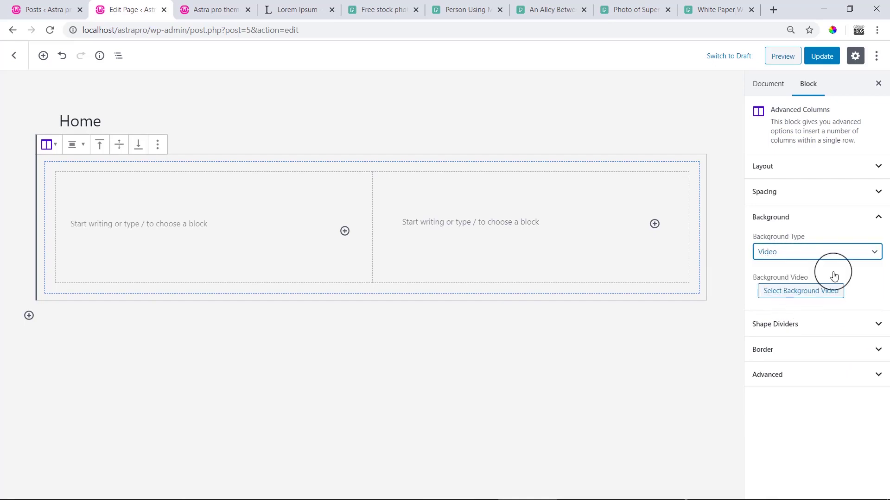
Set Background Type back to None and expand Shape Dividers
left_click(816, 257)
left_click(796, 256)
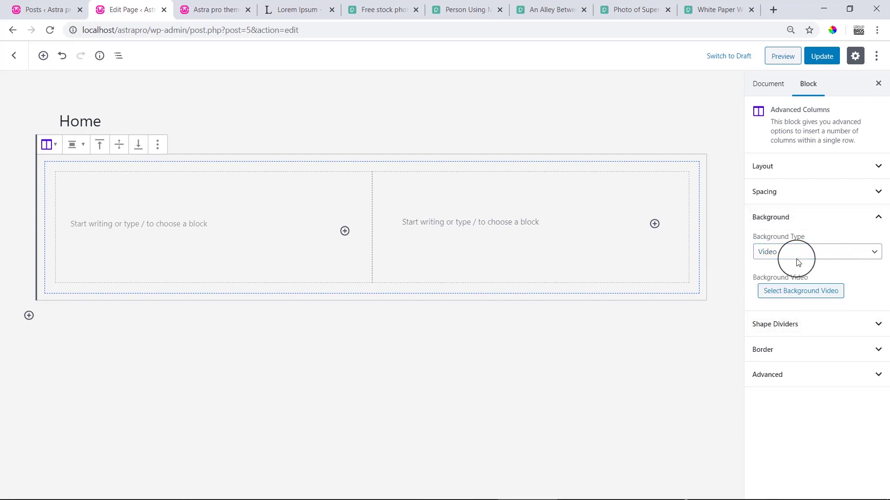
left_click(780, 252)
left_click(776, 262)
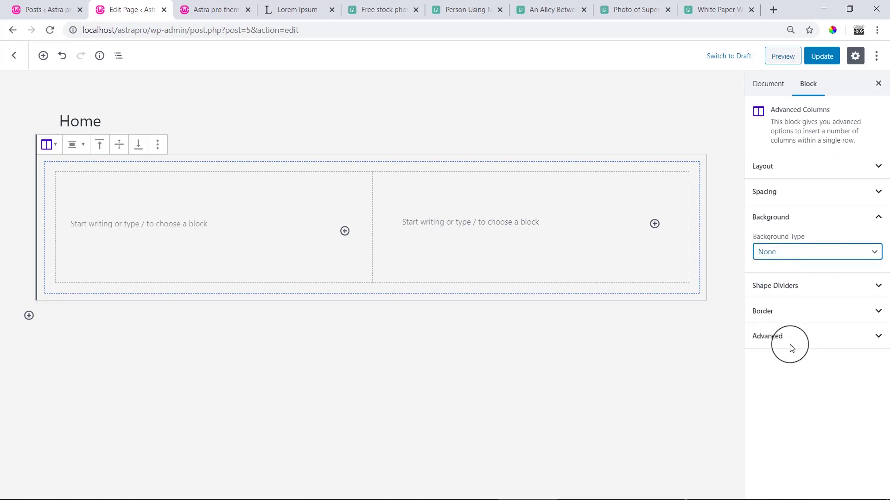
left_click(805, 293)
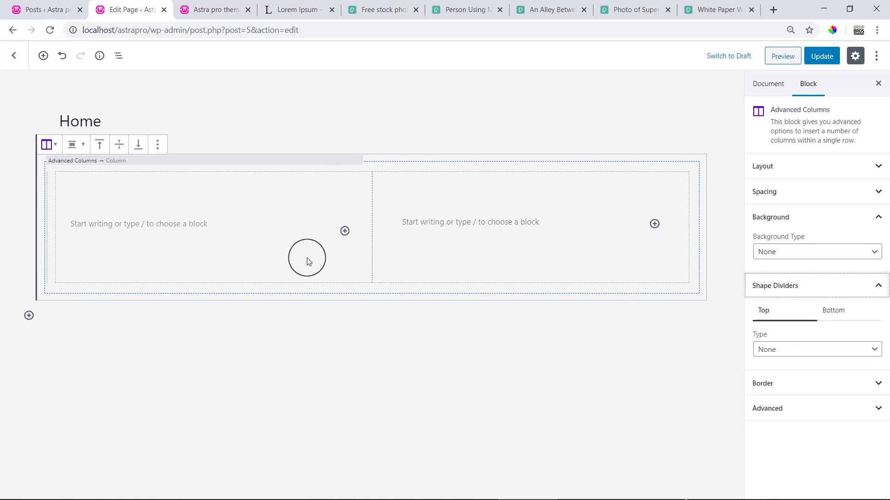
Look through the shape divider types, then expand Border and view its style list
left_click(800, 352)
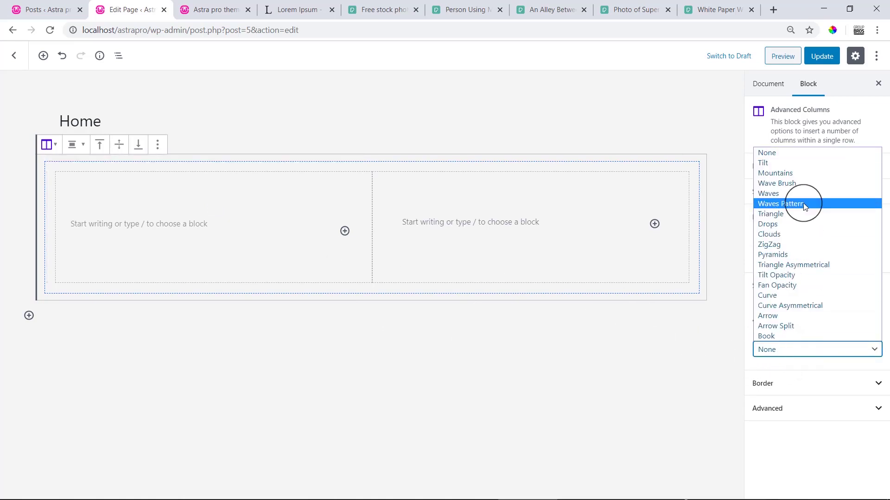
left_click(685, 374)
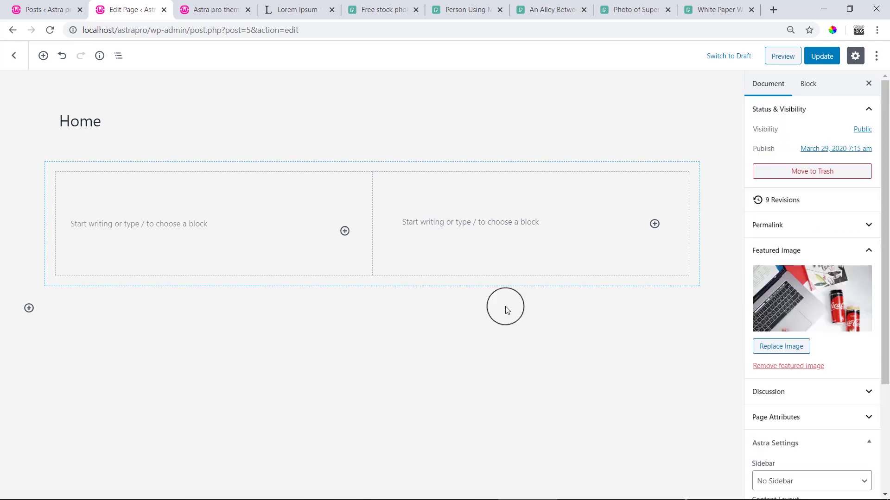
left_click(809, 86)
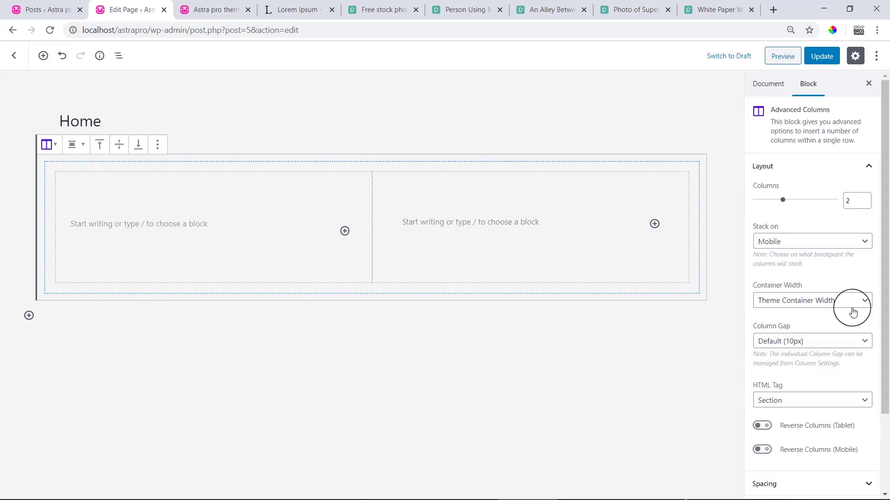
scroll(852, 312, "down", 2)
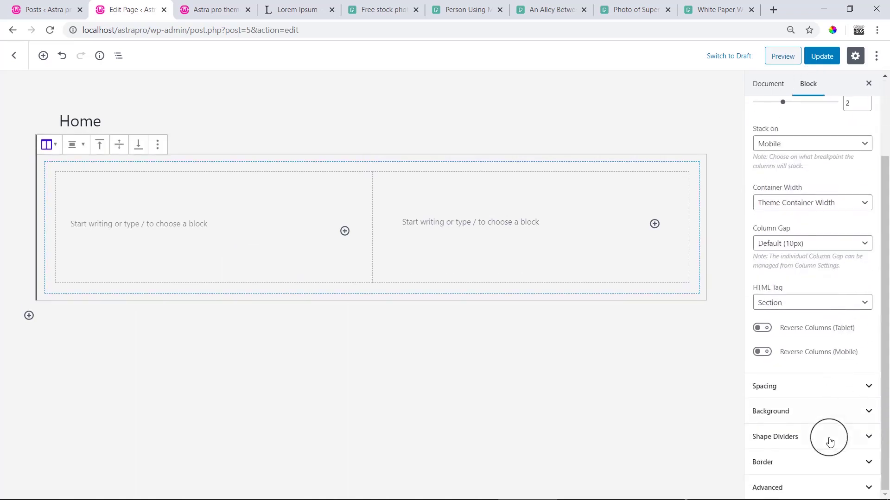
left_click(839, 457)
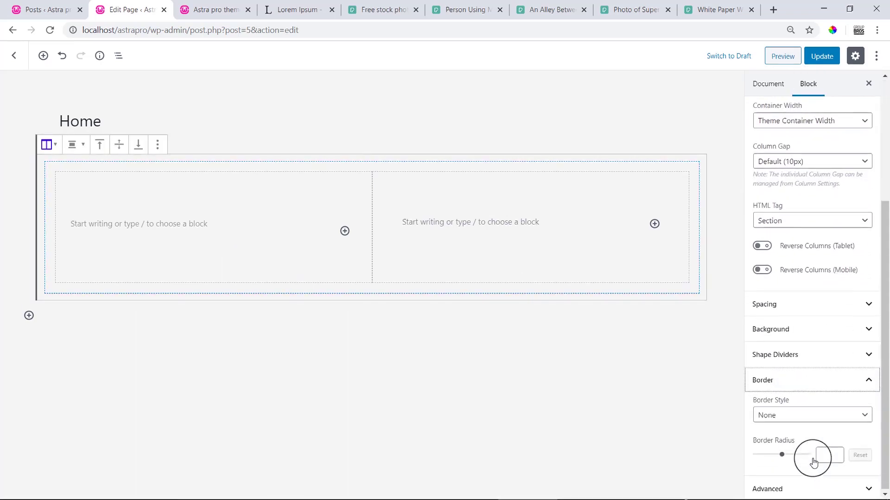
left_click(811, 419)
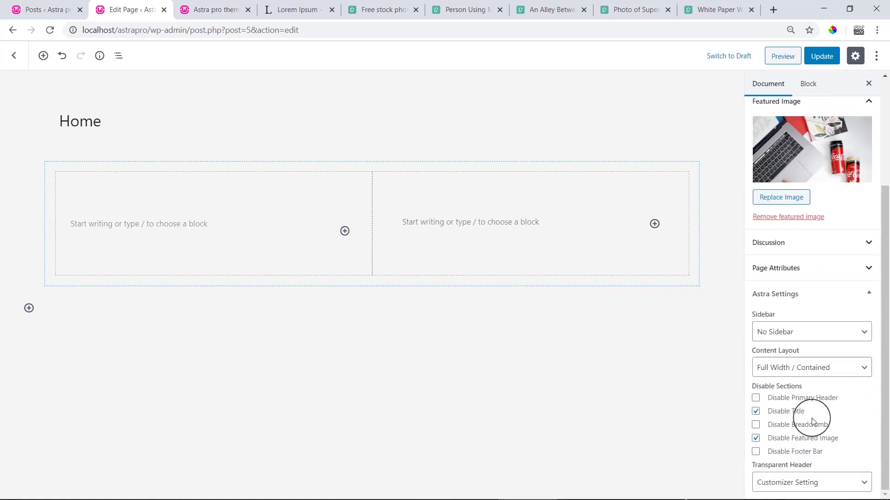
Reselect the Advanced Columns block and check the Advanced panel's CSS class field
left_click(820, 85)
left_click(79, 154)
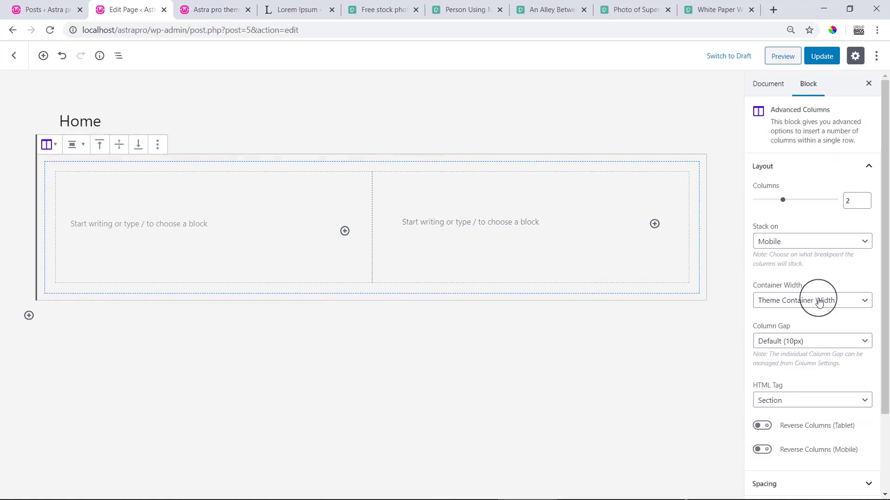
scroll(818, 298, "down", 2)
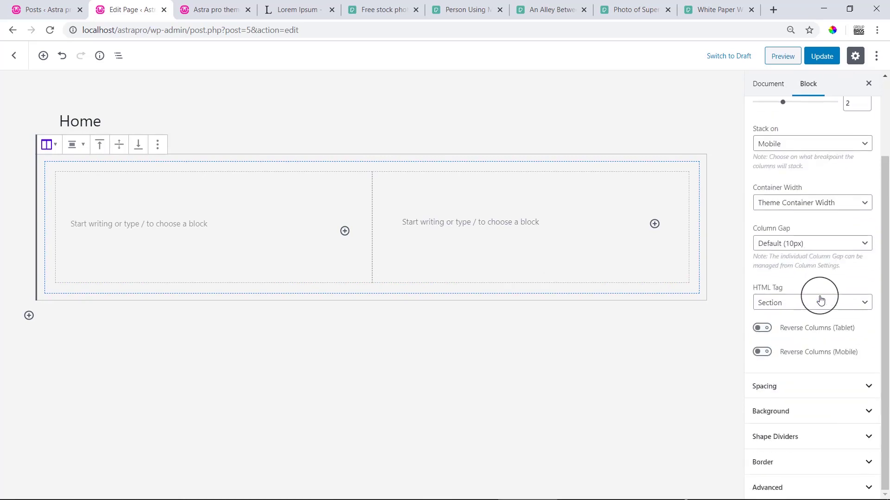
left_click(852, 490)
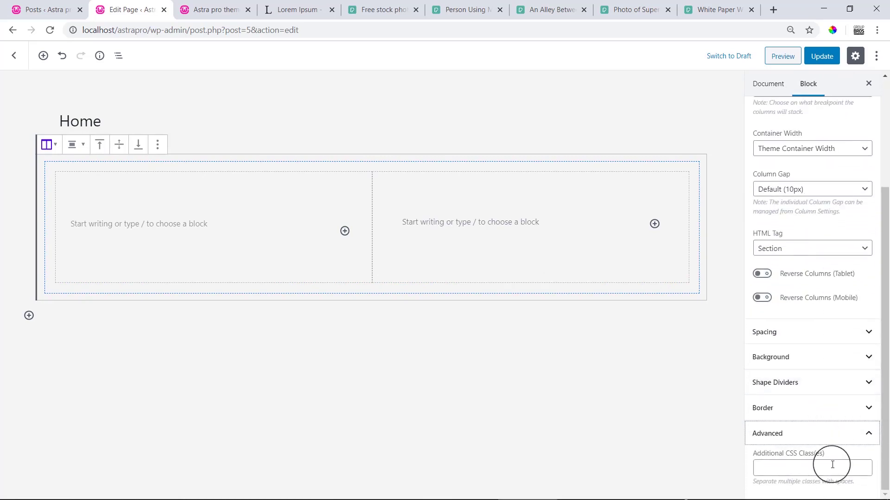
left_click(769, 471)
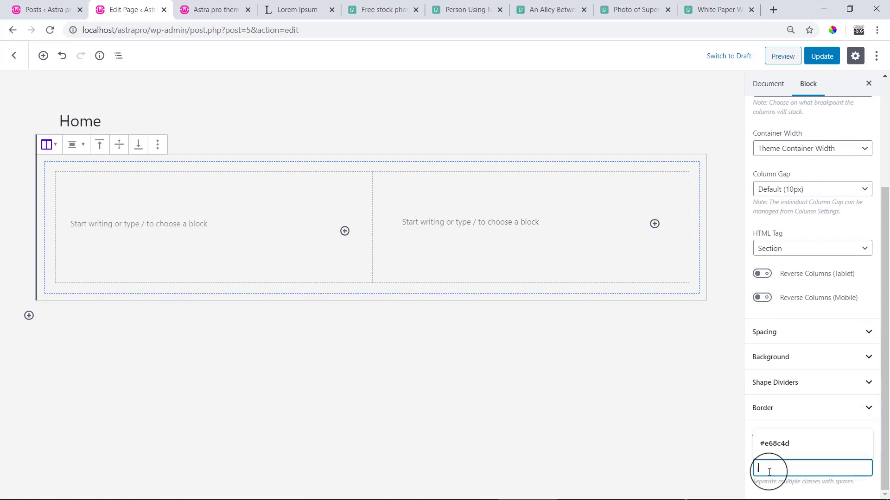
left_click(634, 413)
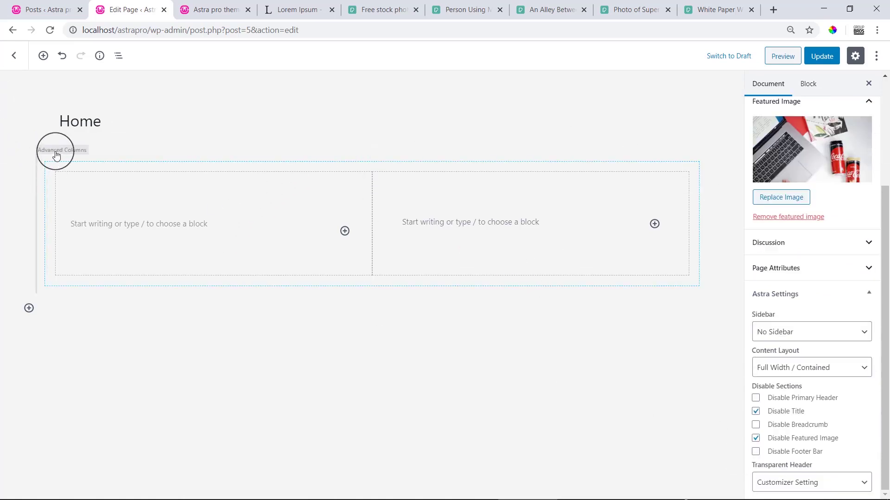
left_click(56, 154)
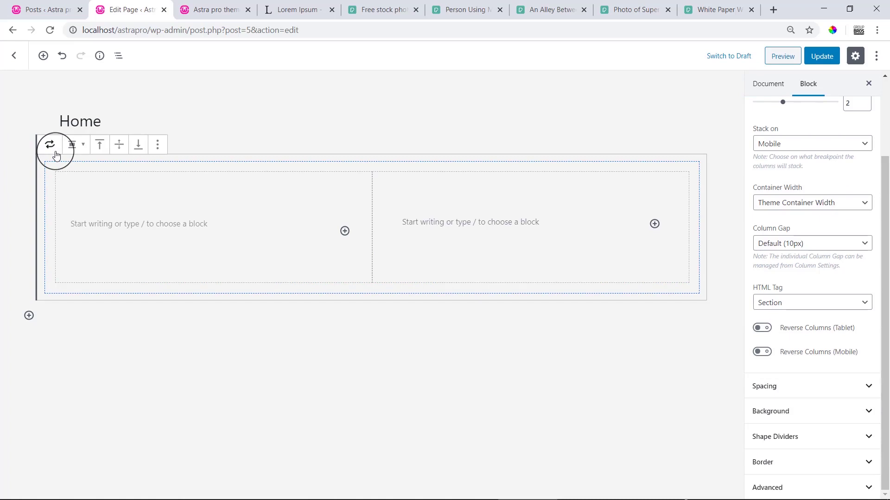